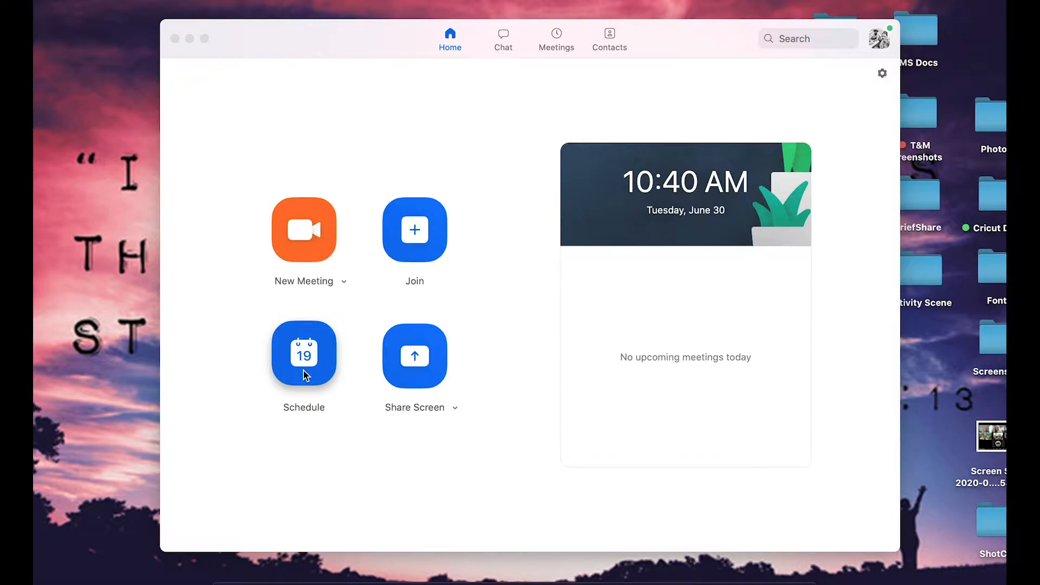
# Set up a new scheduled meeting with the topic "Today's Meeting", no required meeting password, and participant video off.
pyautogui.click(303, 372)
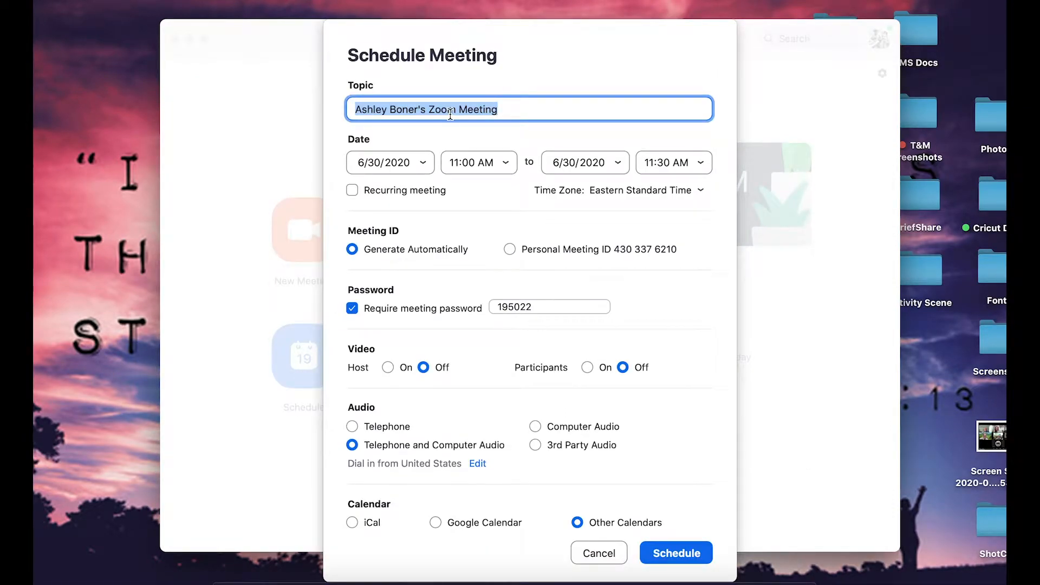
pyautogui.write("Today's Meeting")
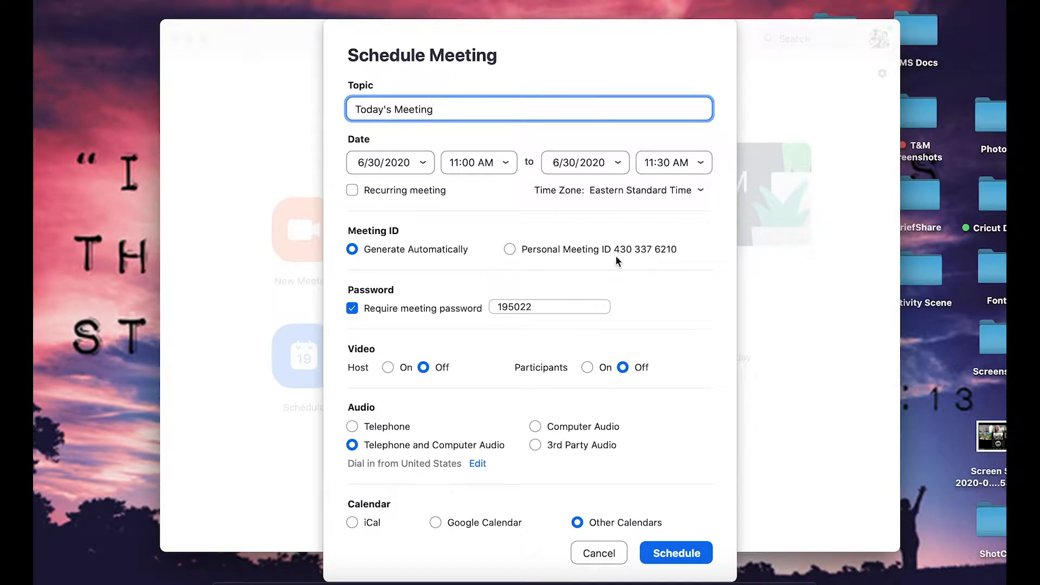
pyautogui.click(352, 309)
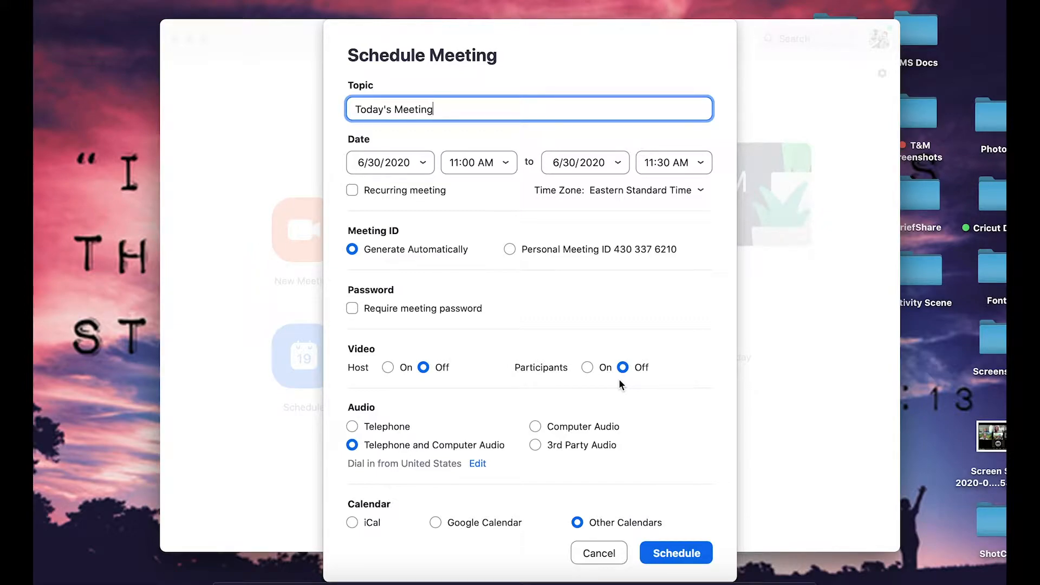
pyautogui.click(588, 368)
pyautogui.click(623, 368)
# Try the Google Calendar and iCal options and return the calendar choice to Other Calendars.
pyautogui.scroll(-3, 484, 384)
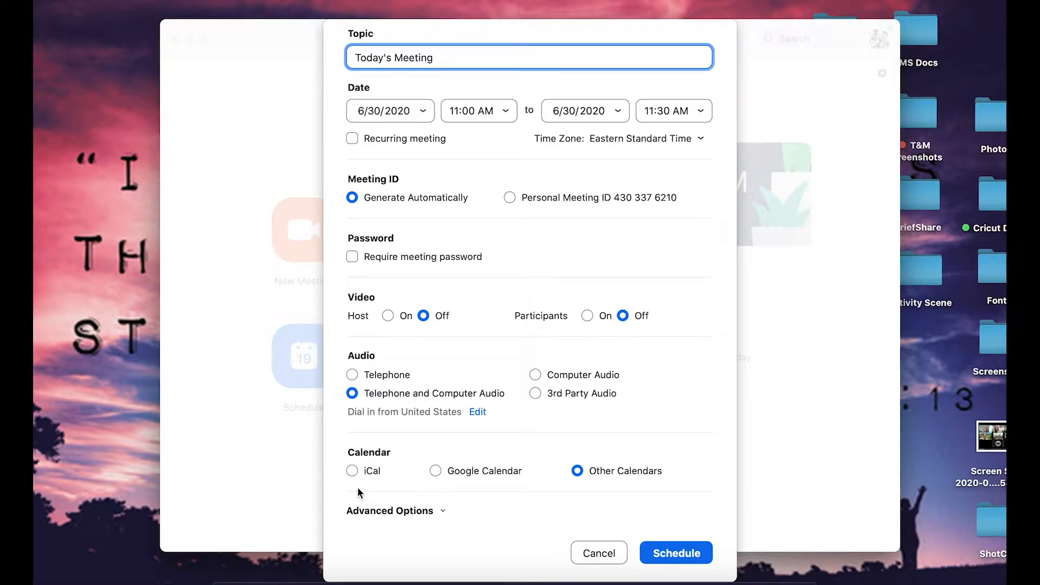
pyautogui.click(432, 471)
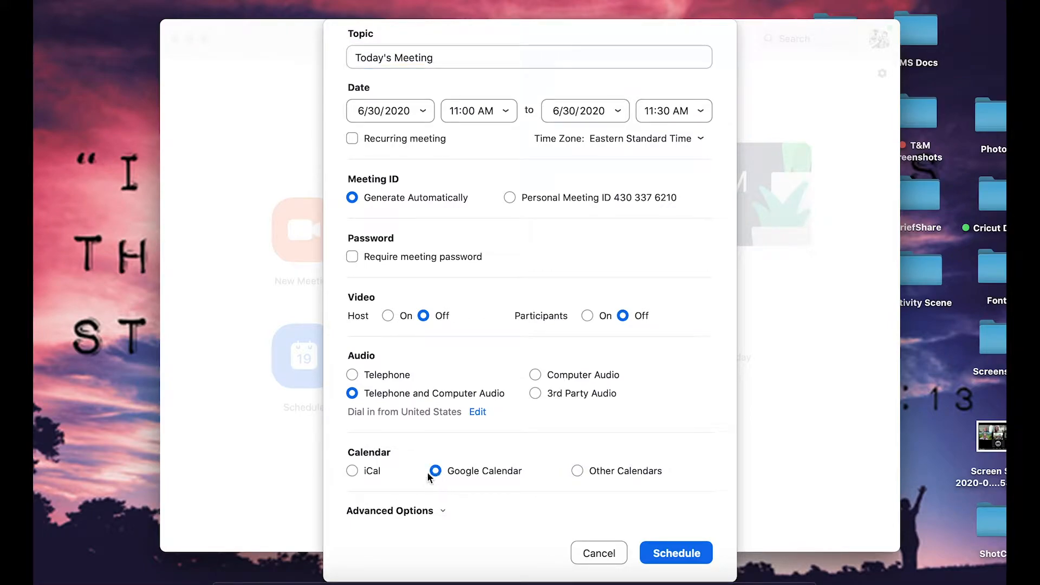
pyautogui.click(352, 470)
pyautogui.click(433, 475)
pyautogui.click(577, 473)
pyautogui.scroll(-1, 610, 482)
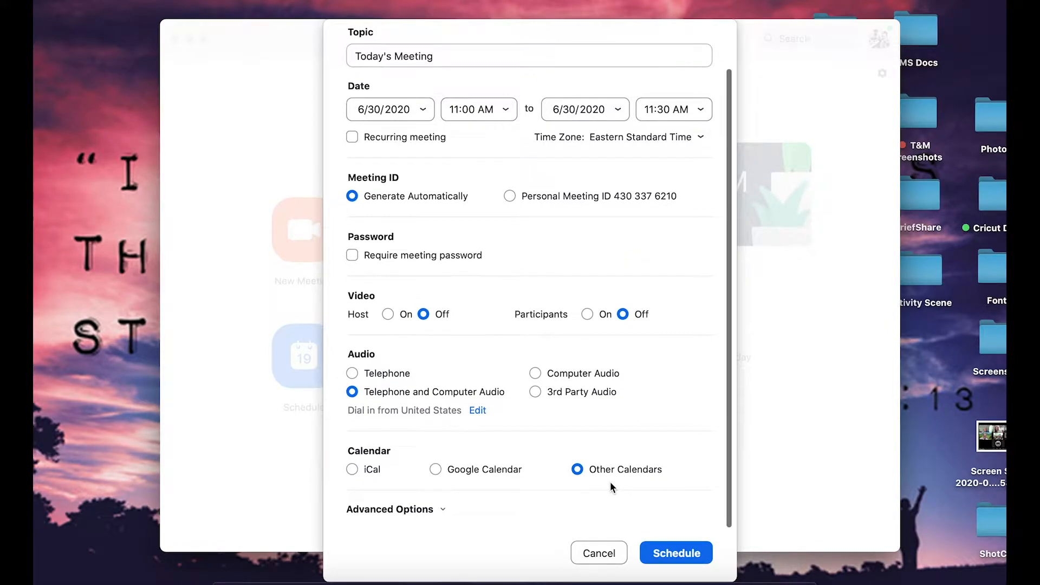
pyautogui.scroll(1, 610, 482)
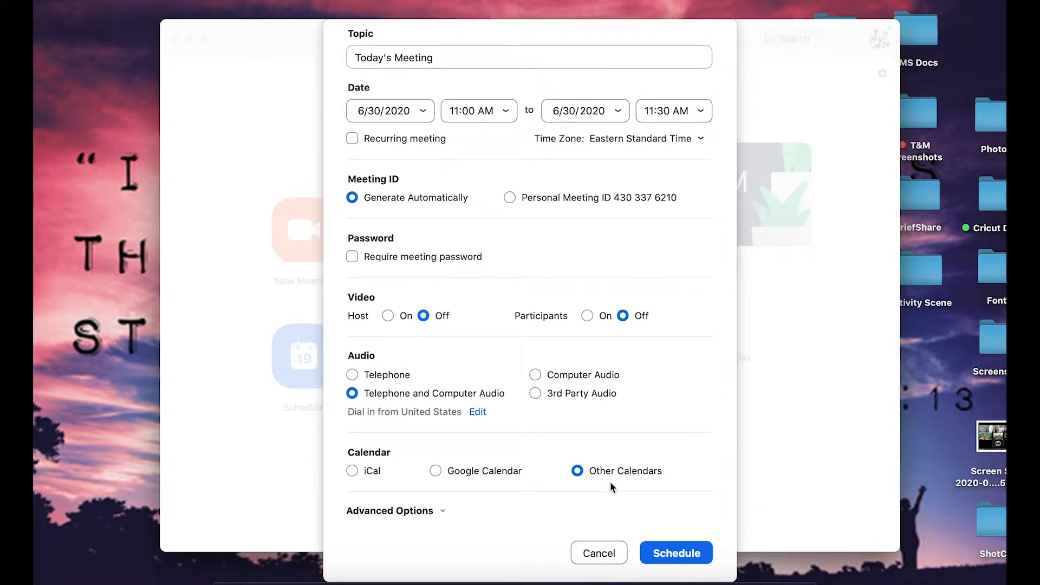
pyautogui.scroll(-1, 610, 482)
pyautogui.scroll(1, 610, 482)
# Expand the advanced options, keep the waiting room disabled, and toggle the muting of participants upon entry.
pyautogui.click(451, 506)
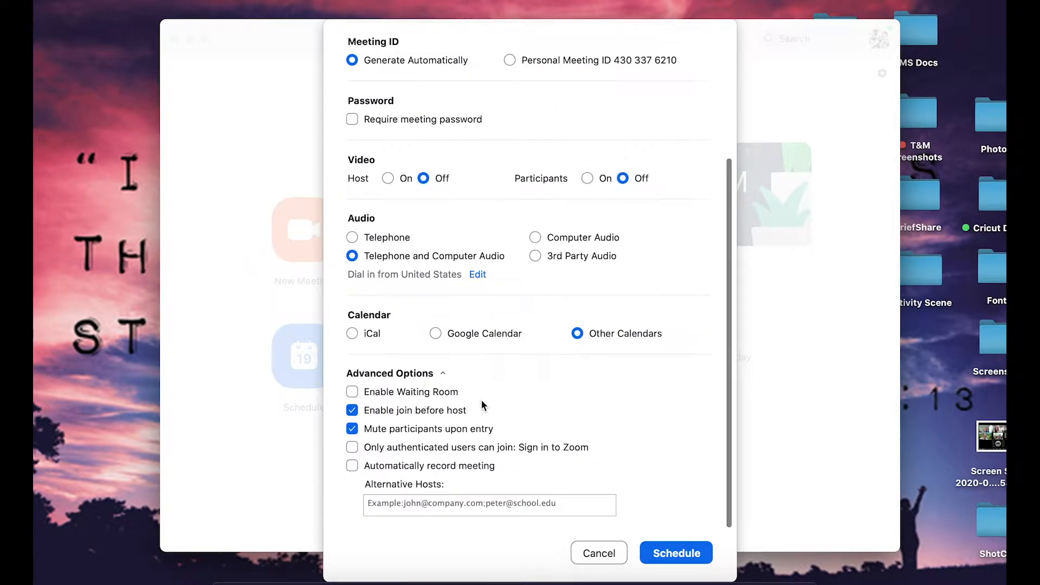
pyautogui.click(352, 392)
pyautogui.click(351, 393)
pyautogui.click(350, 428)
pyautogui.click(399, 506)
# Schedule the meeting, copy its invitation, and close the invitation window.
pyautogui.click(666, 548)
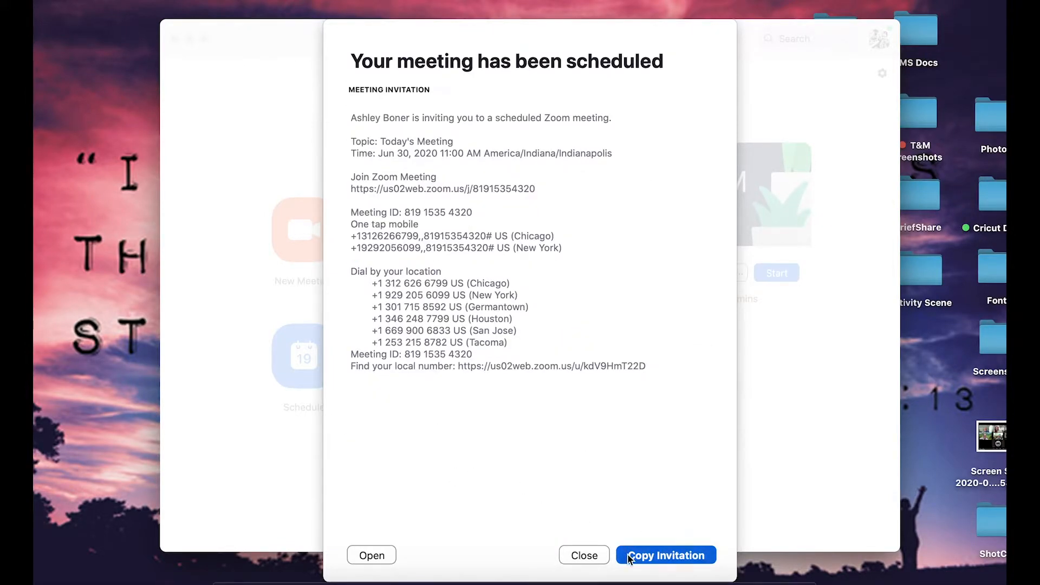
pyautogui.click(632, 559)
pyautogui.click(583, 555)
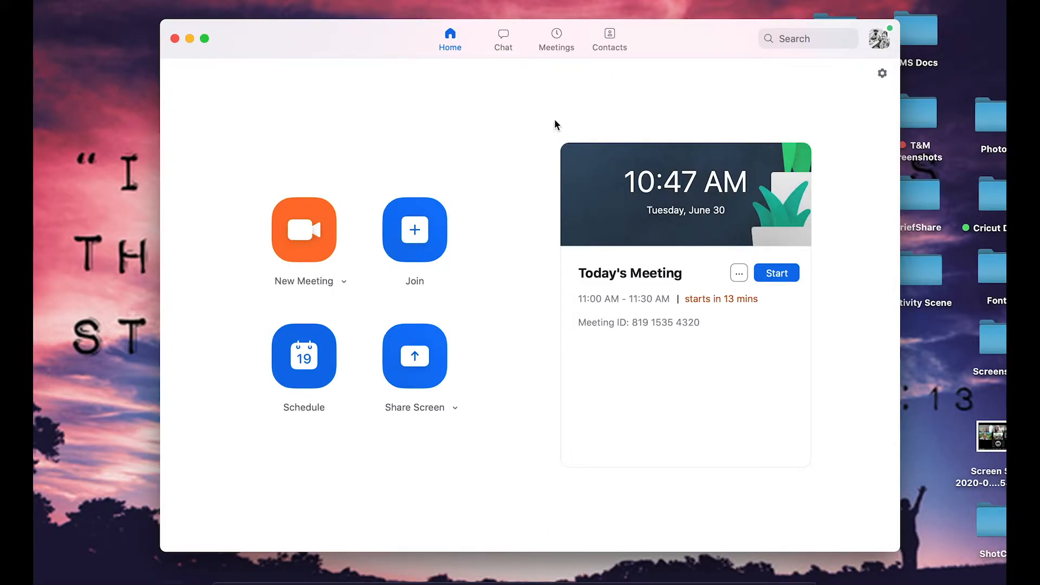
# Start Today's Meeting from the upcoming meetings and join it with computer audio.
pyautogui.click(558, 47)
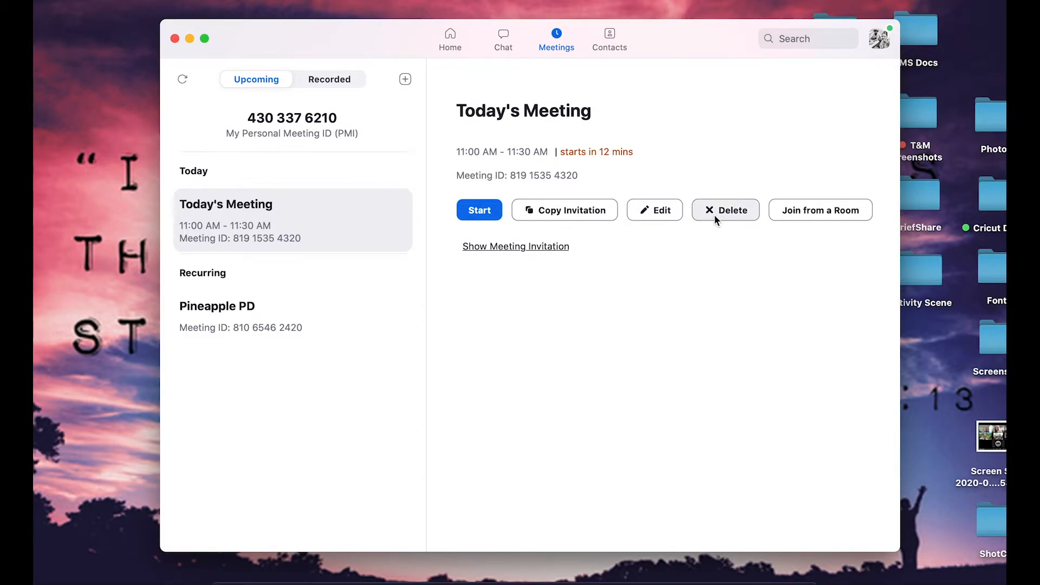
pyautogui.click(477, 210)
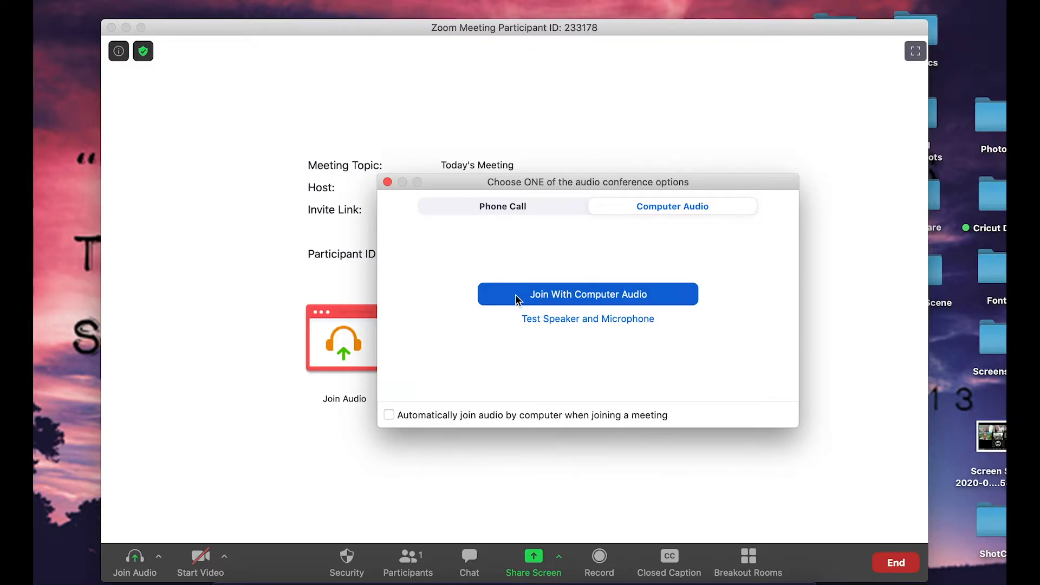
pyautogui.click(516, 300)
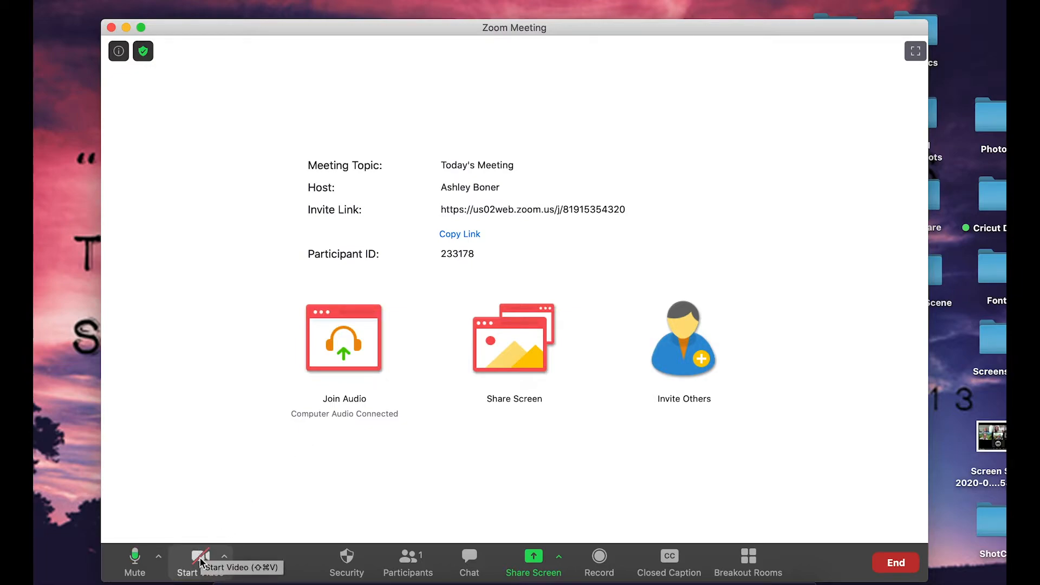
# Mute and unmute the microphone, and turn on the camera video.
pyautogui.click(135, 567)
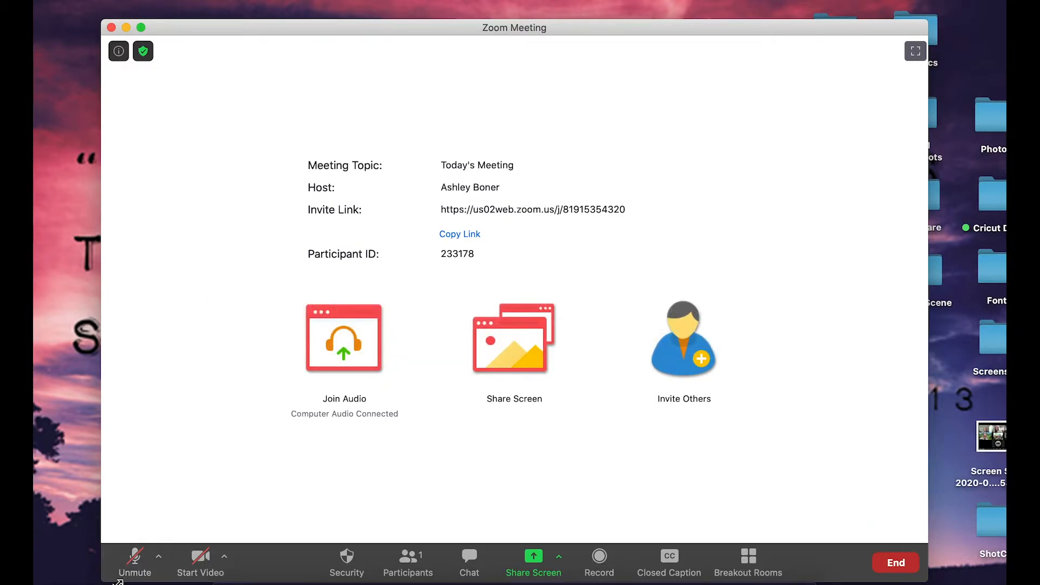
pyautogui.click(132, 567)
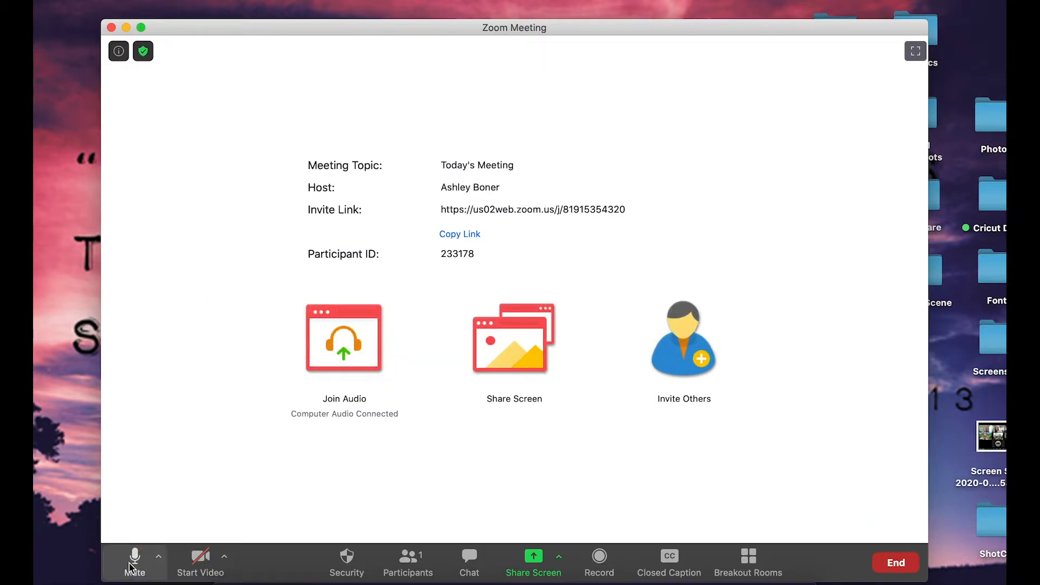
pyautogui.click(201, 560)
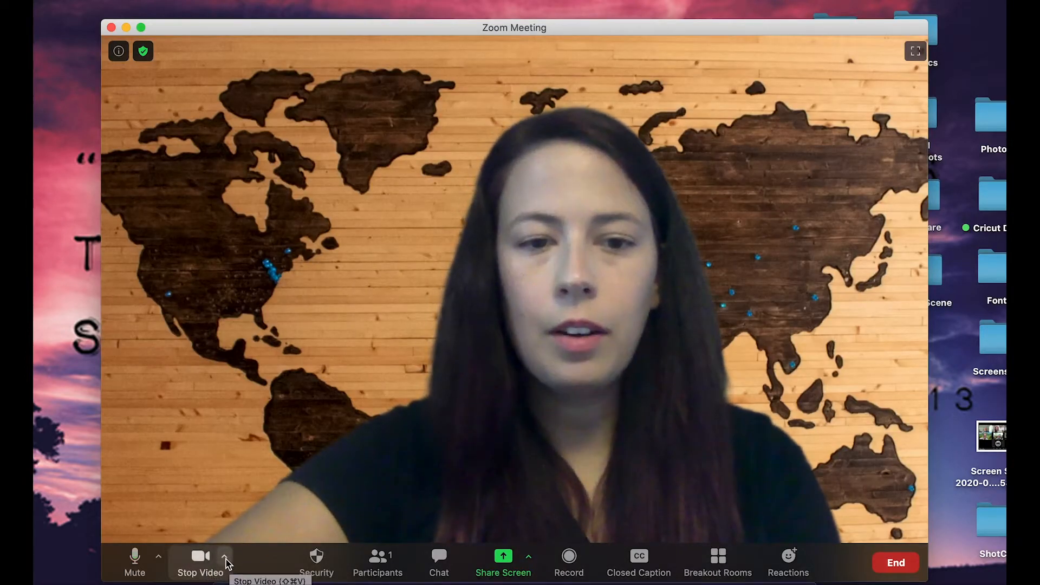
# View the available virtual backgrounds for the camera video and close the settings.
pyautogui.click(225, 558)
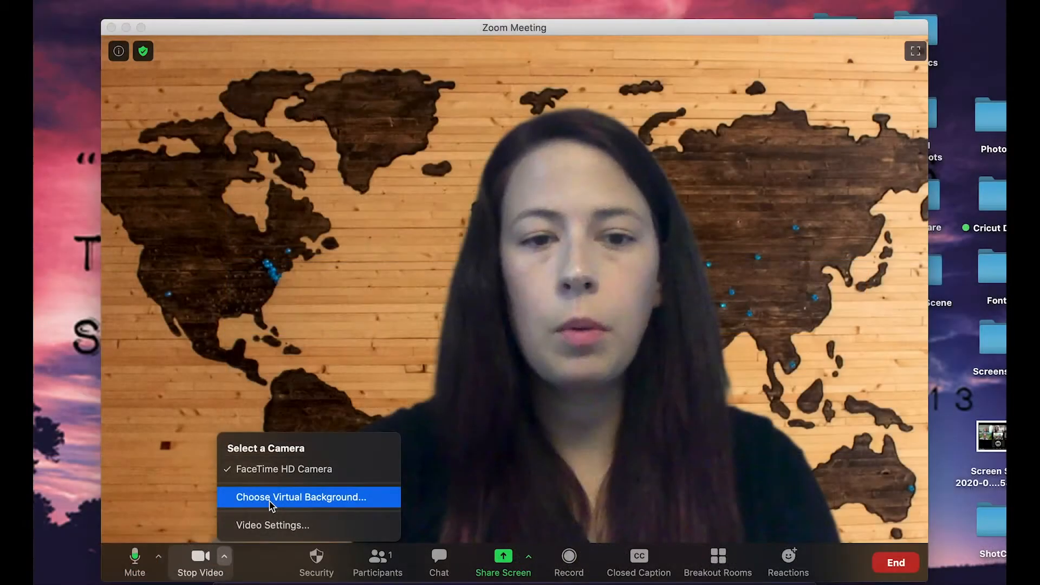
pyautogui.click(410, 320)
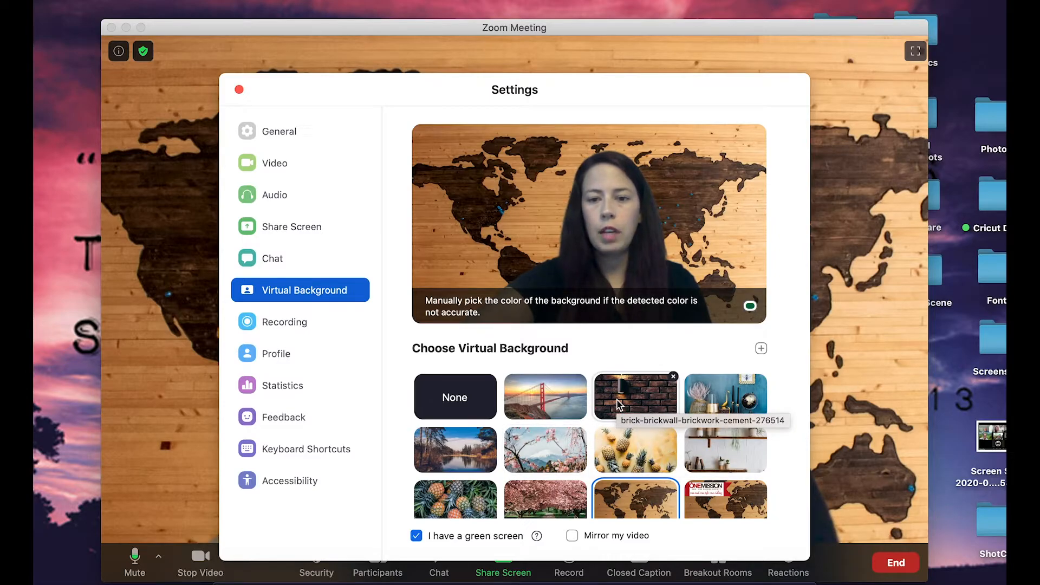
pyautogui.click(274, 573)
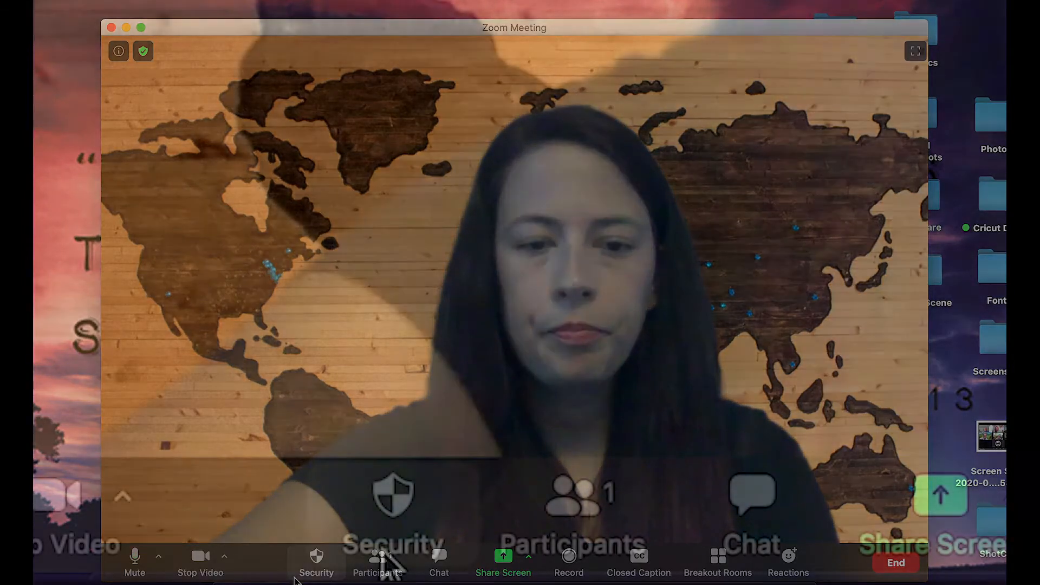
# Enable the waiting room in the meeting's security options and switch it back off.
pyautogui.click(313, 573)
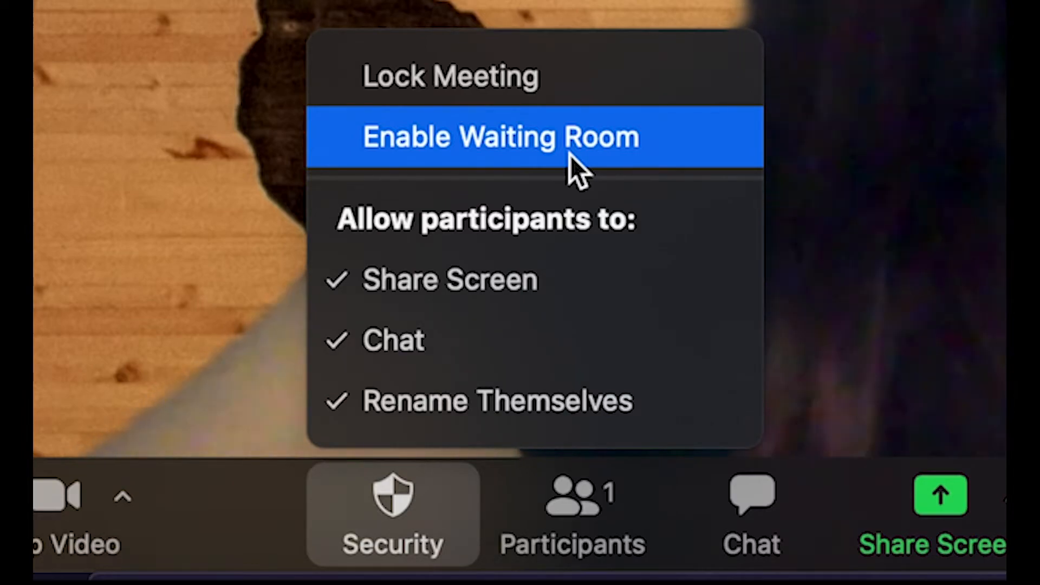
pyautogui.click(570, 157)
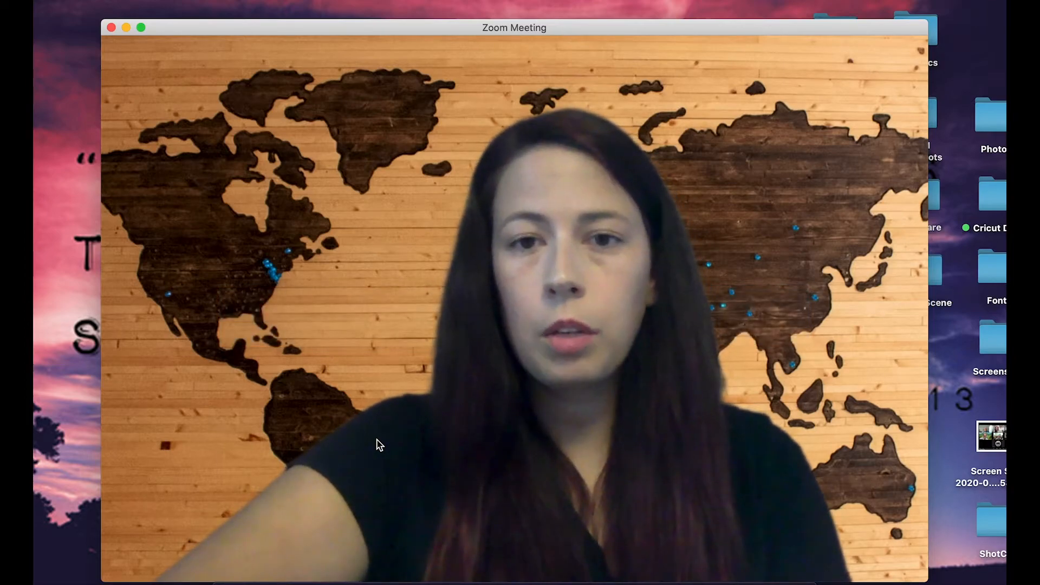
pyautogui.moveTo(335, 496)
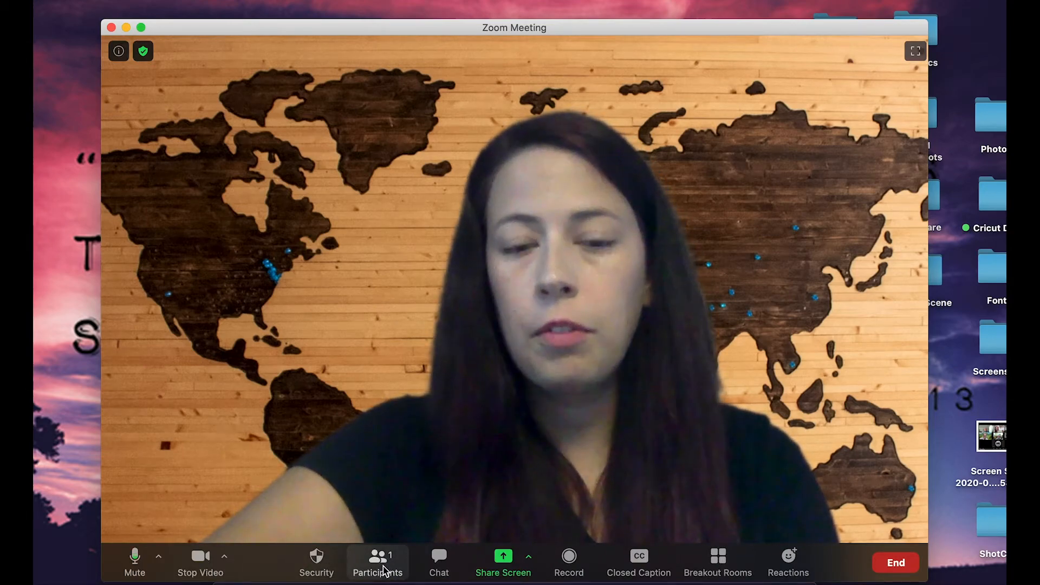
pyautogui.click(314, 558)
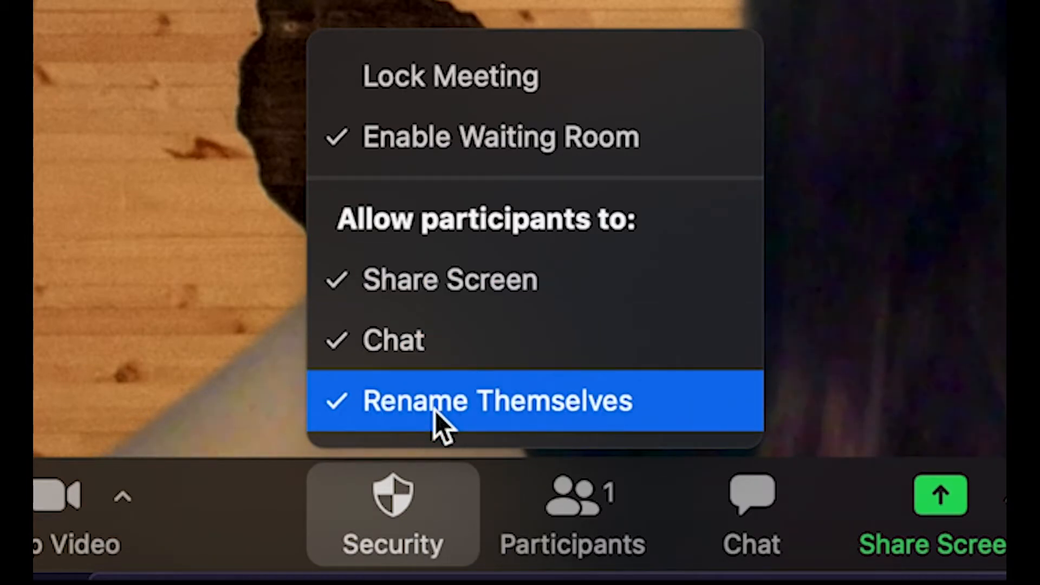
pyautogui.click(471, 137)
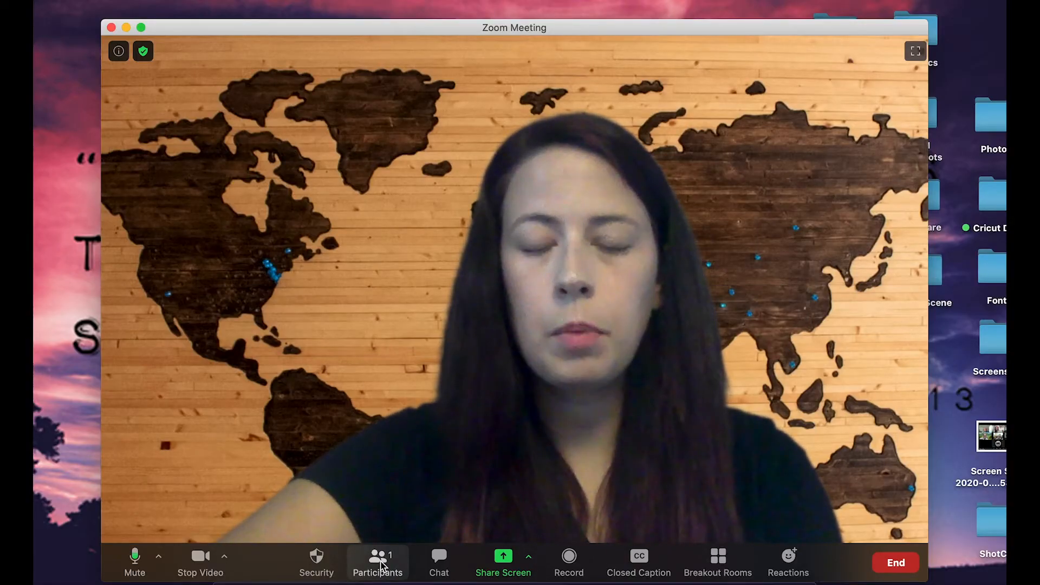
# Show the participants list and examine the mute and additional options on the host's own entry.
pyautogui.click(381, 564)
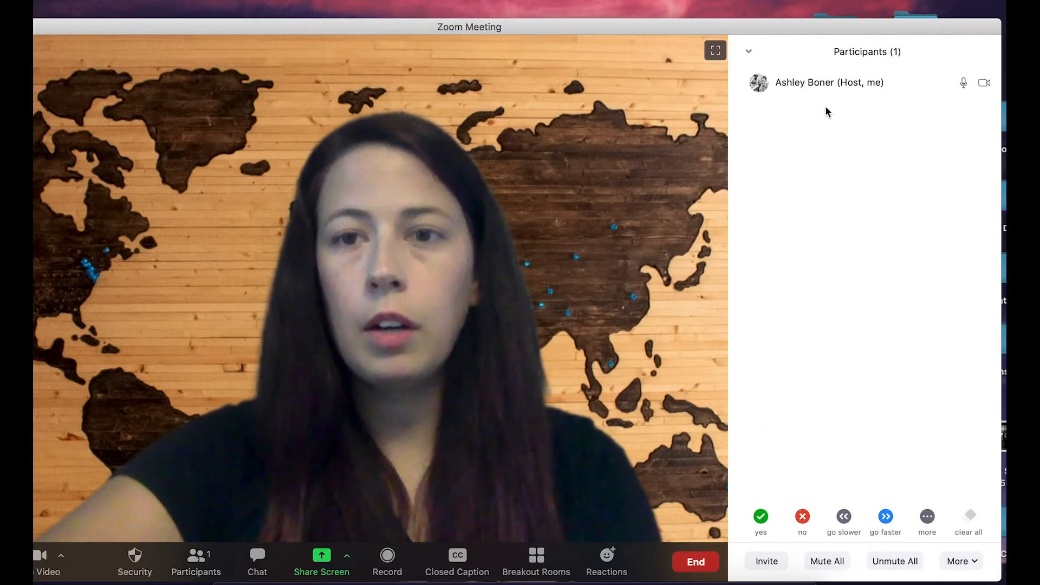
pyautogui.click(895, 84)
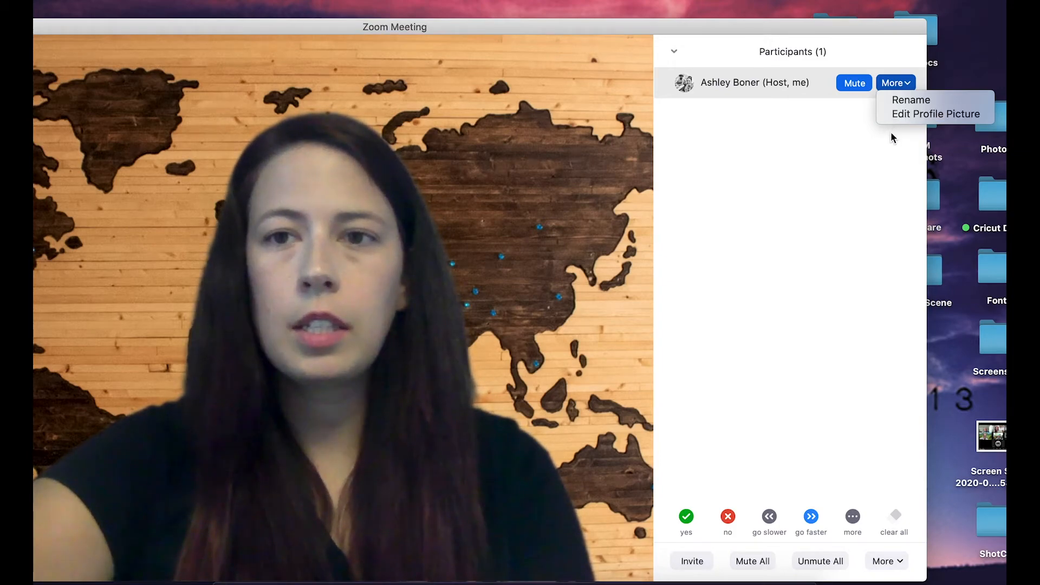
pyautogui.click(853, 86)
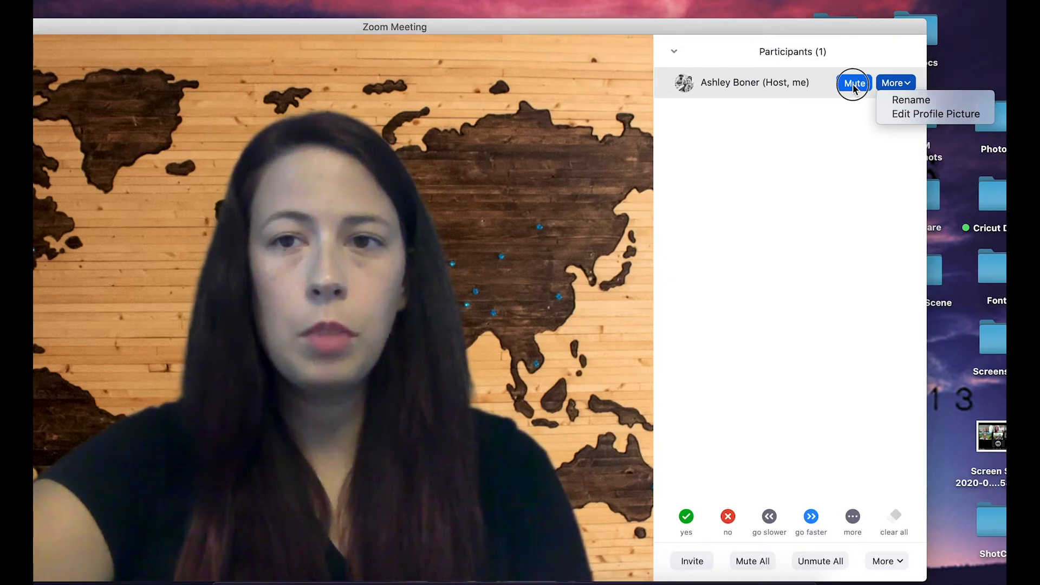
pyautogui.click(853, 86)
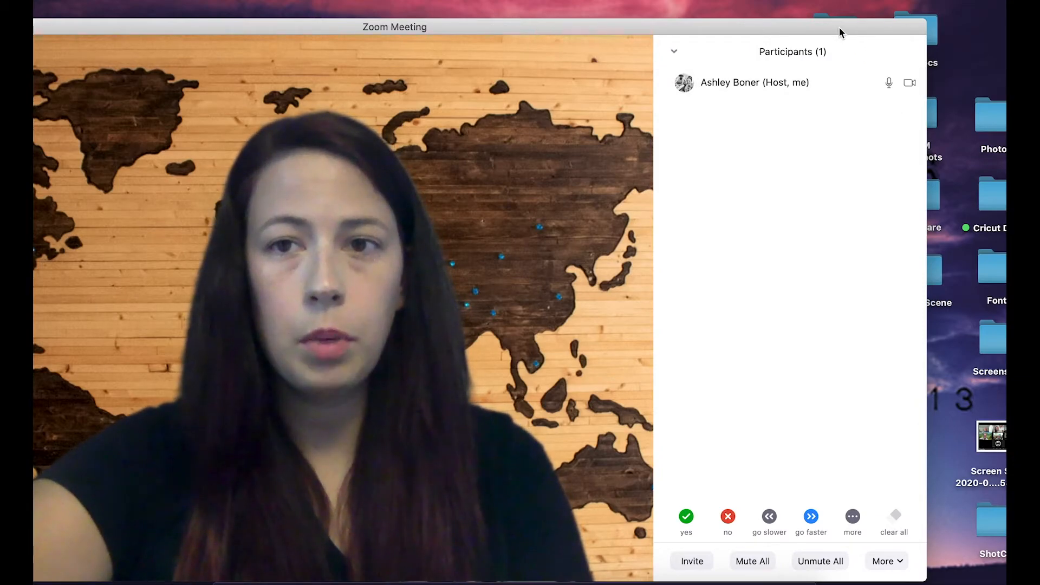
pyautogui.moveTo(838, 28); pyautogui.dragTo(914, 27)
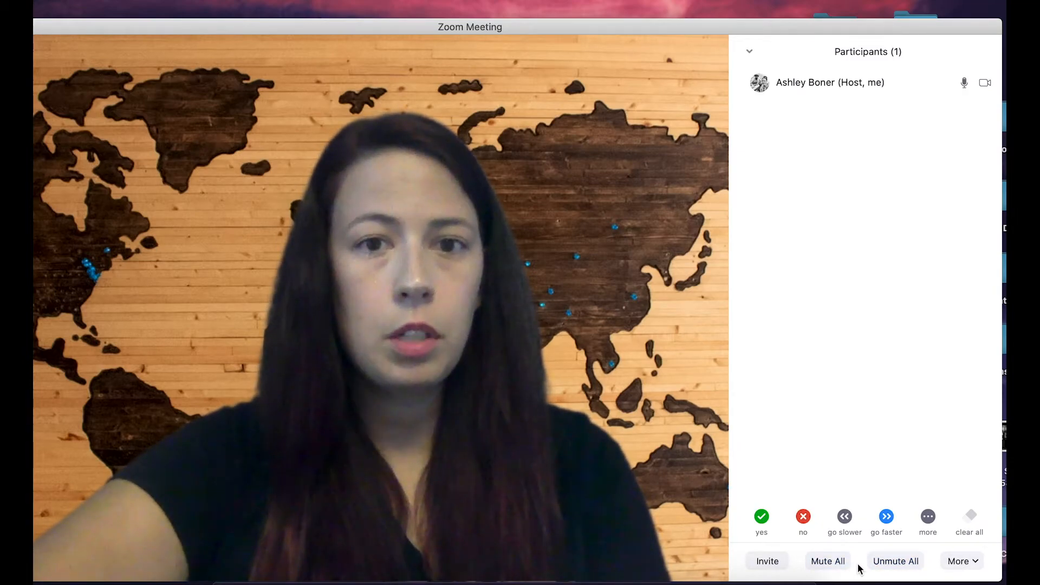
# Show the meeting chat and examine its file-sharing sources, message field and additional chat options.
pyautogui.click(259, 563)
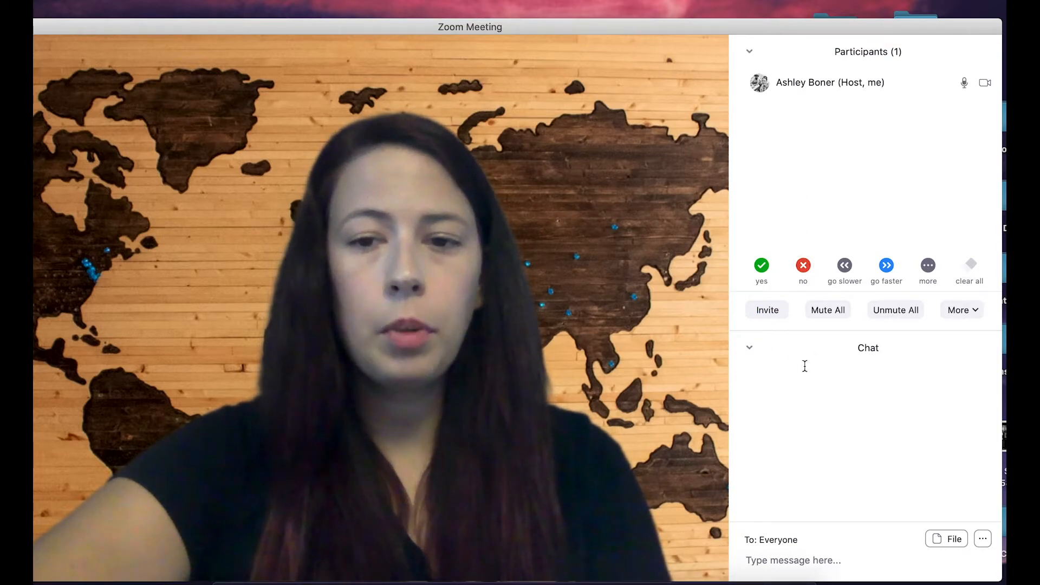
pyautogui.click(890, 539)
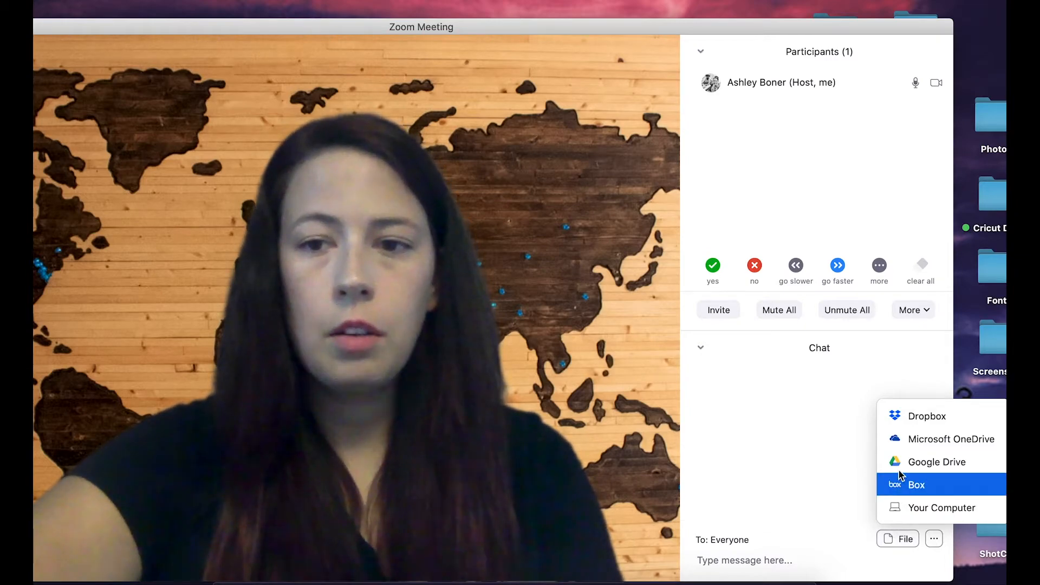
pyautogui.click(892, 539)
pyautogui.click(892, 538)
pyautogui.click(841, 565)
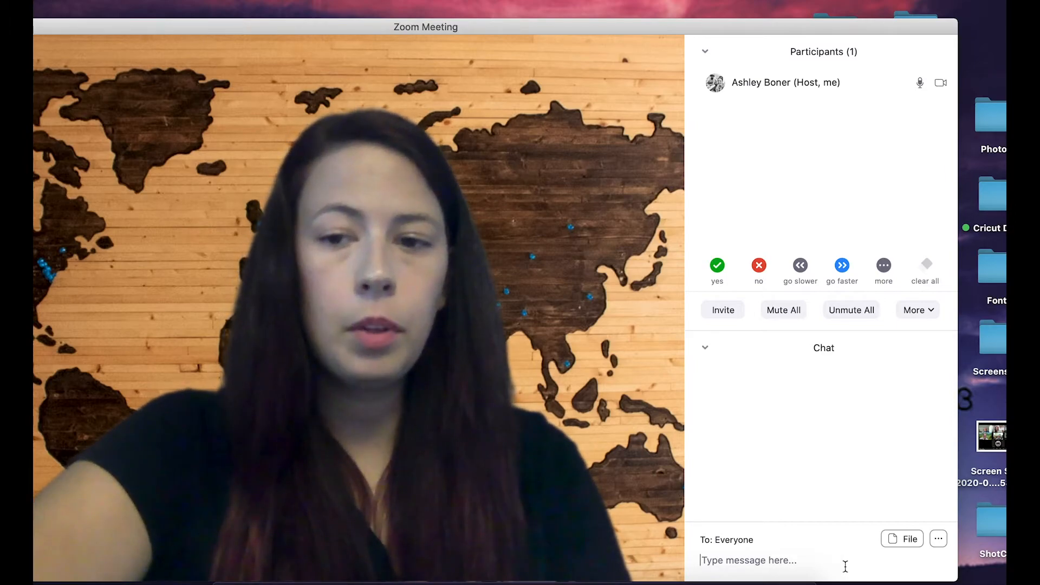
pyautogui.click(941, 543)
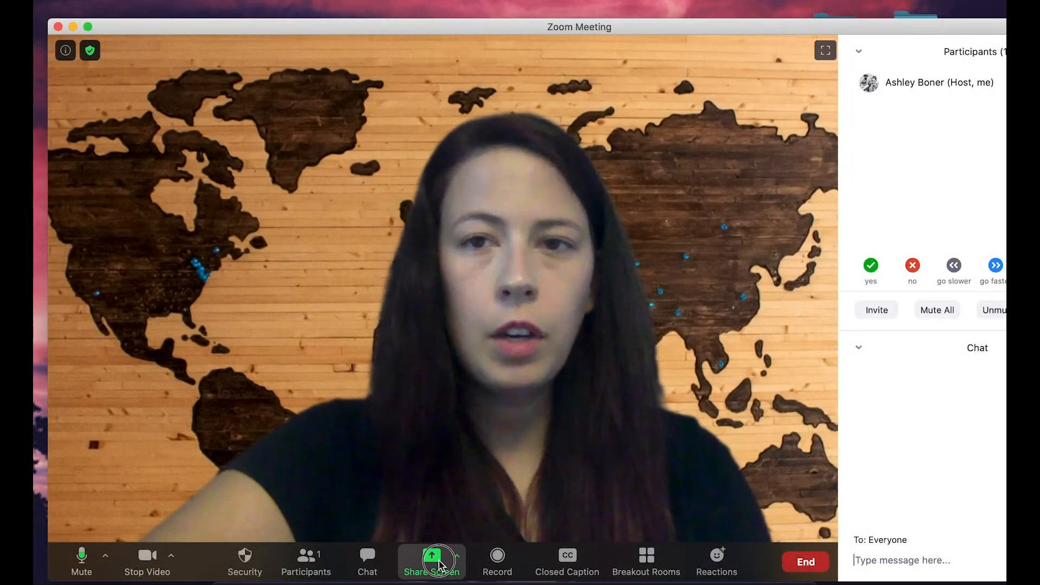
# Share Desktop 1 with the meeting after trying the Finder window and Whiteboard as sources, and stop the share.
pyautogui.click(440, 564)
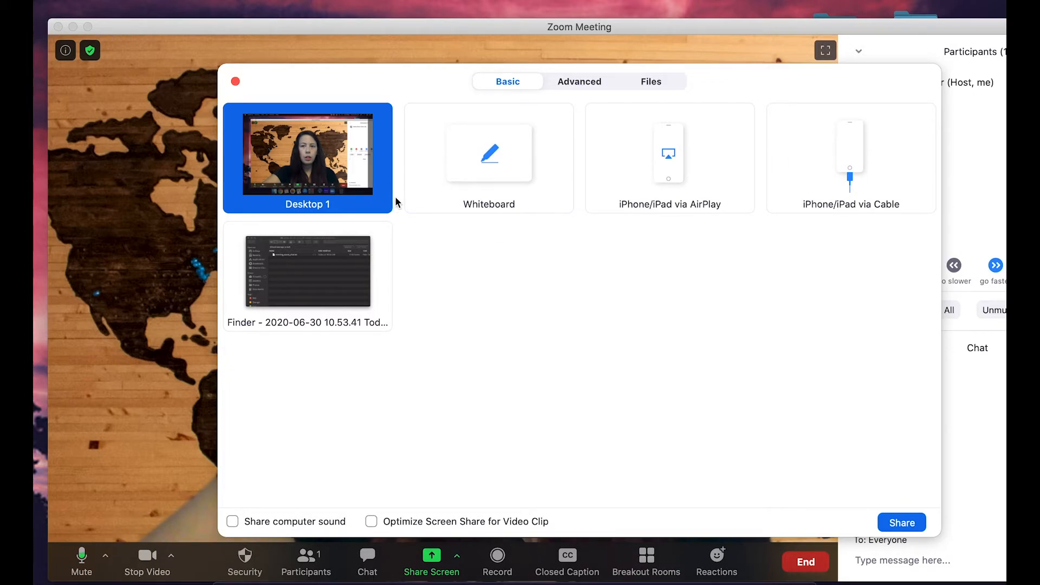
pyautogui.click(346, 299)
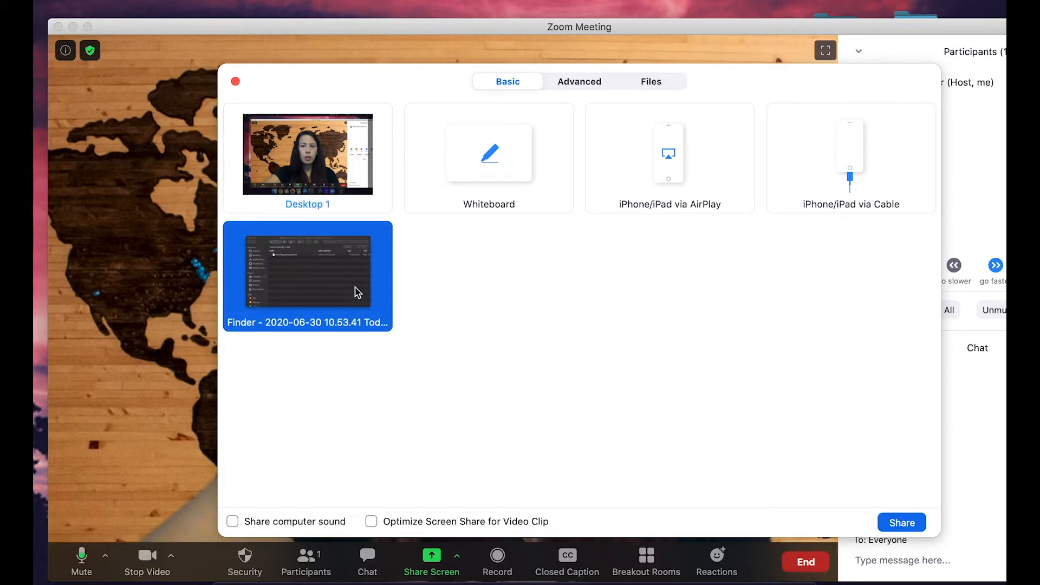
pyautogui.click(495, 207)
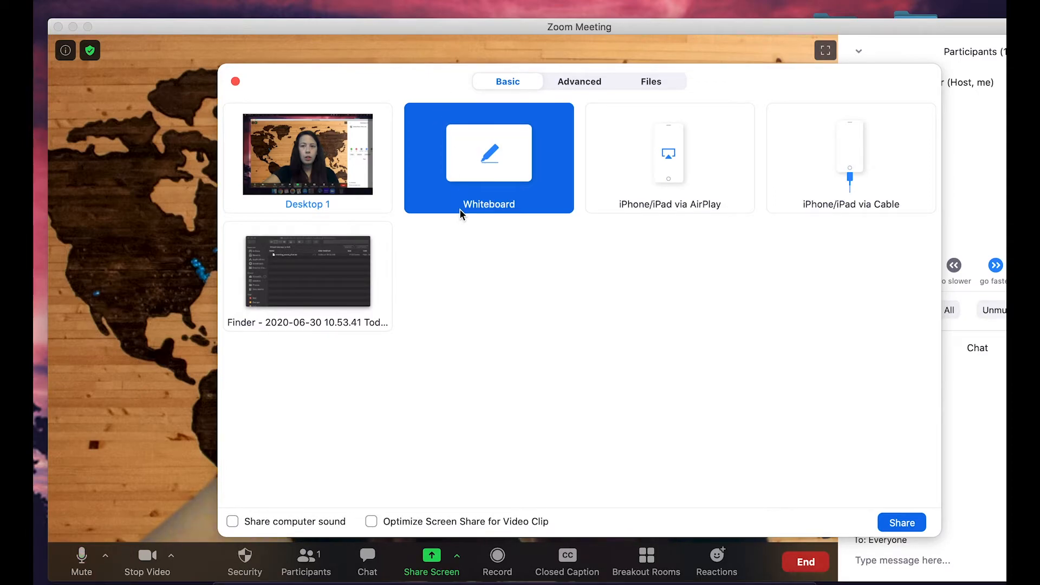
pyautogui.click(357, 187)
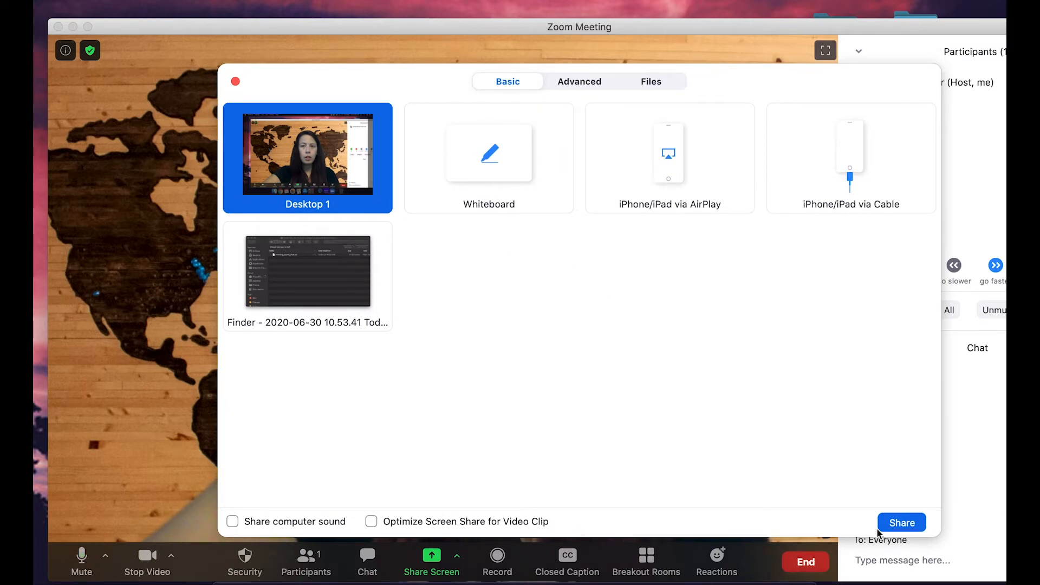
pyautogui.click(901, 523)
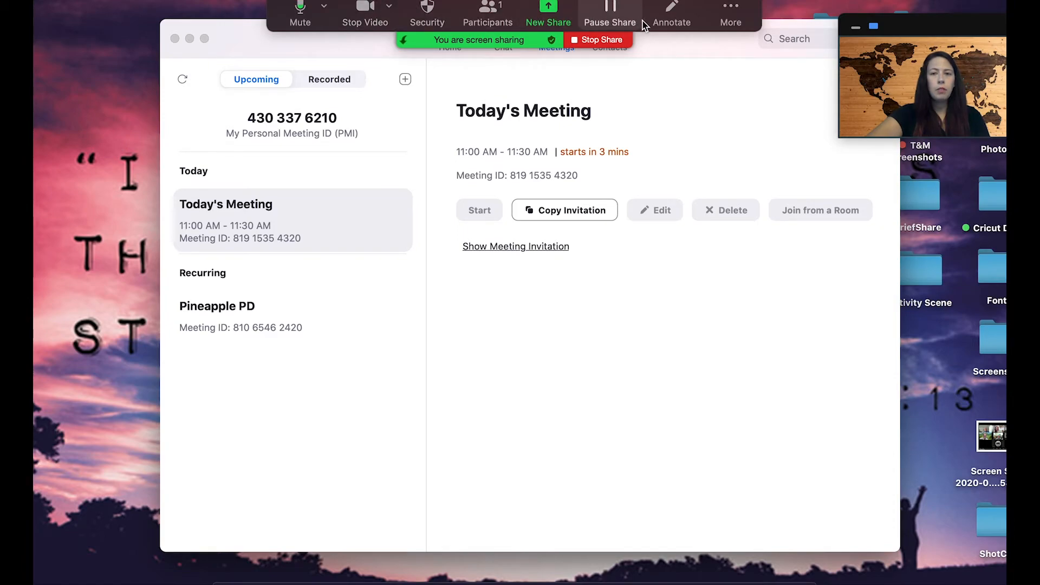
pyautogui.click(602, 40)
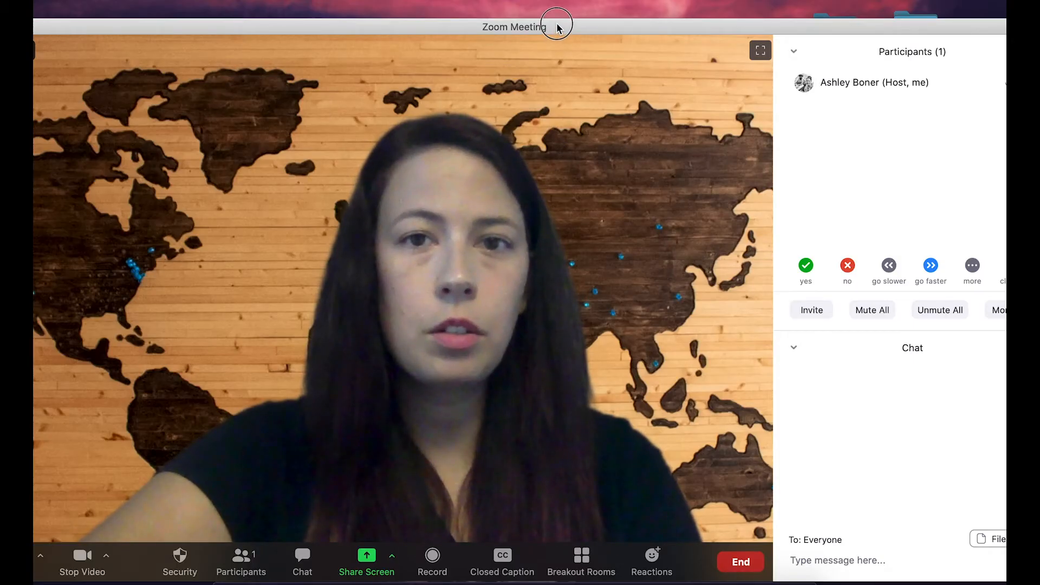
# Create four breakout rooms with participants assigned automatically.
pyautogui.click(432, 563)
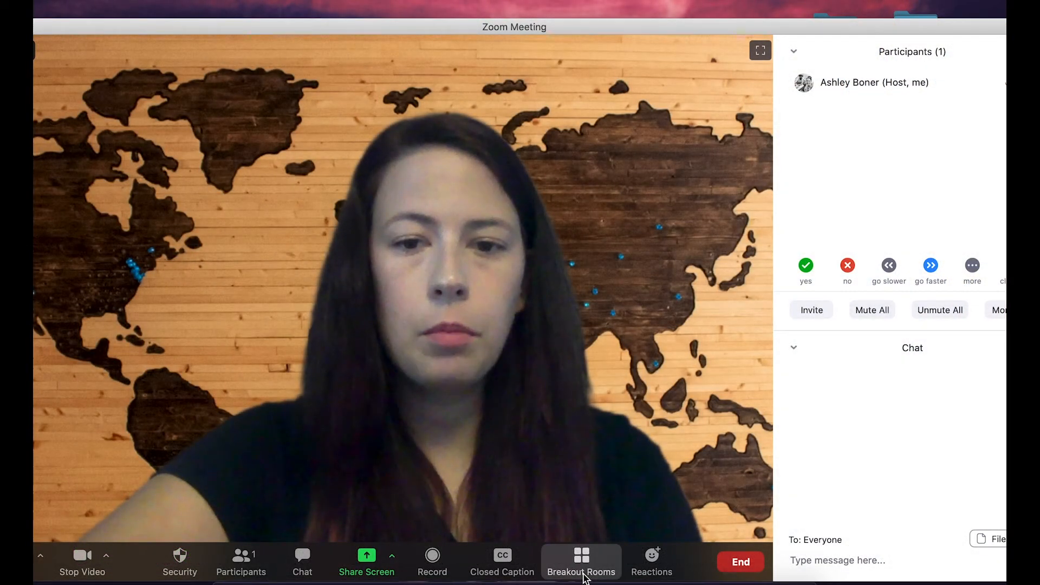
pyautogui.click(584, 576)
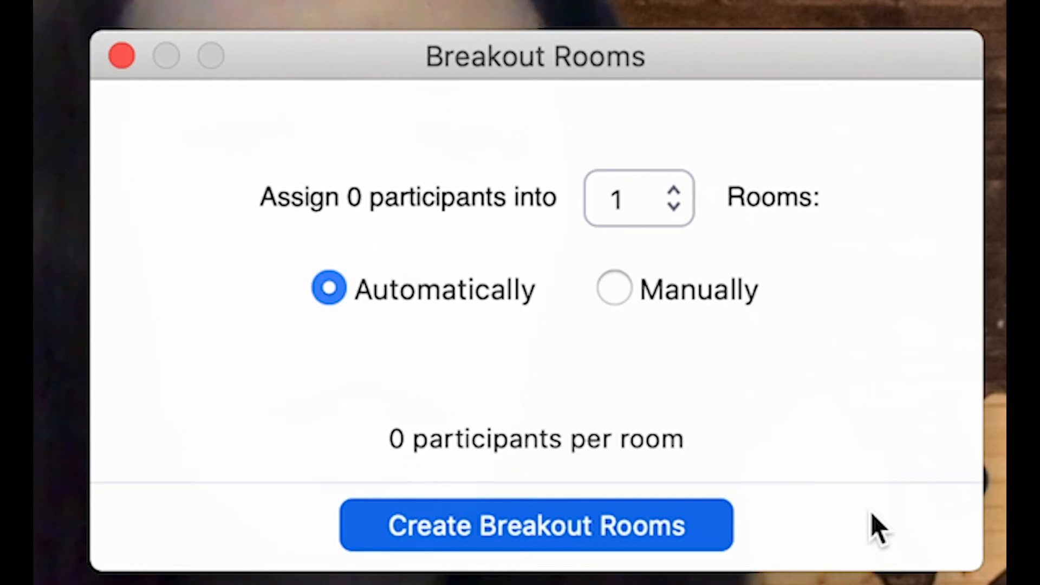
pyautogui.click(675, 189)
pyautogui.click(675, 189)
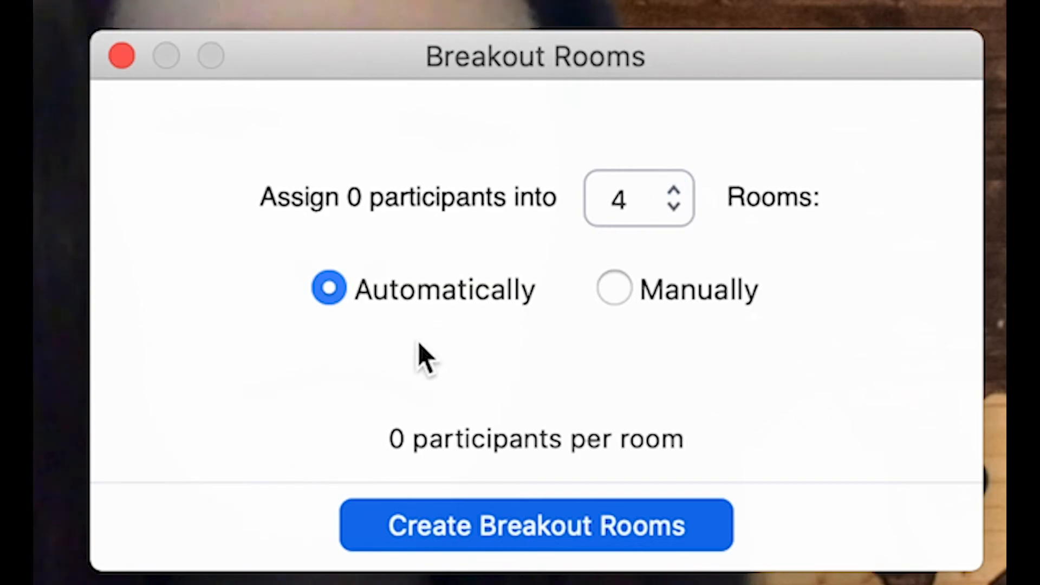
pyautogui.click(329, 296)
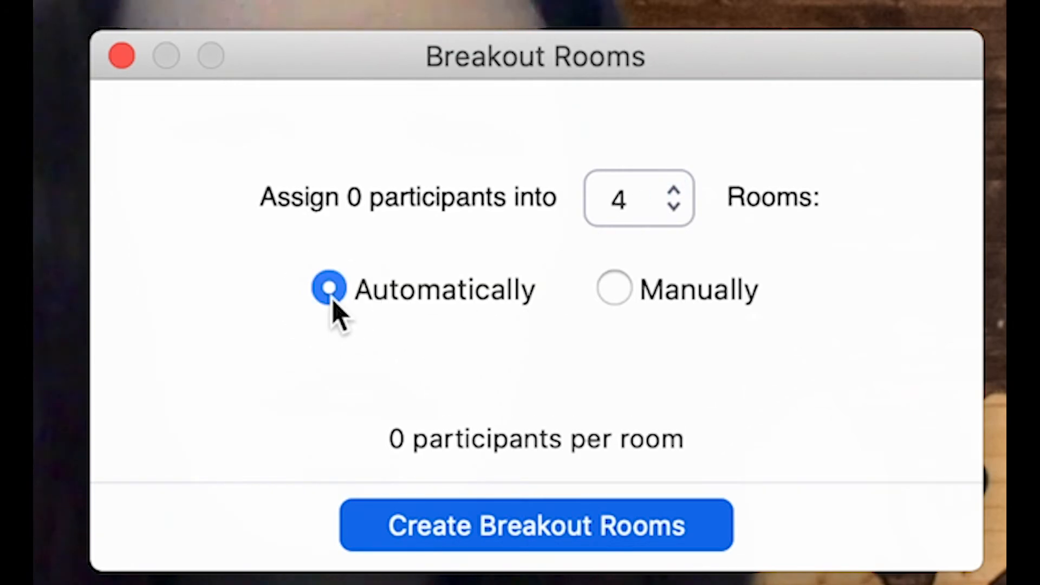
pyautogui.click(422, 528)
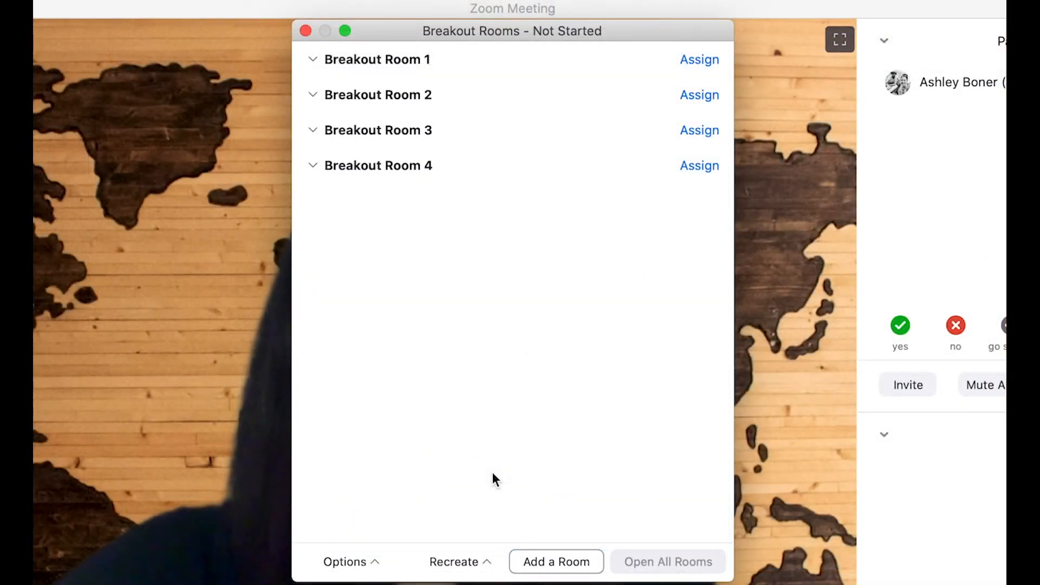
# Add a fifth breakout room and show the participant assignment for Breakout Room 1.
pyautogui.moveTo(411, 64)
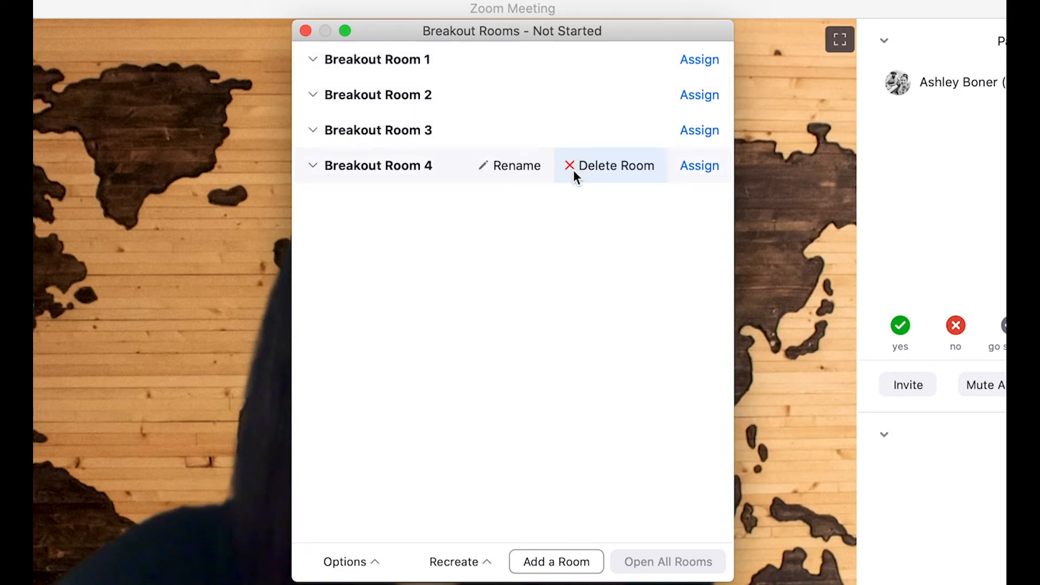
pyautogui.click(534, 563)
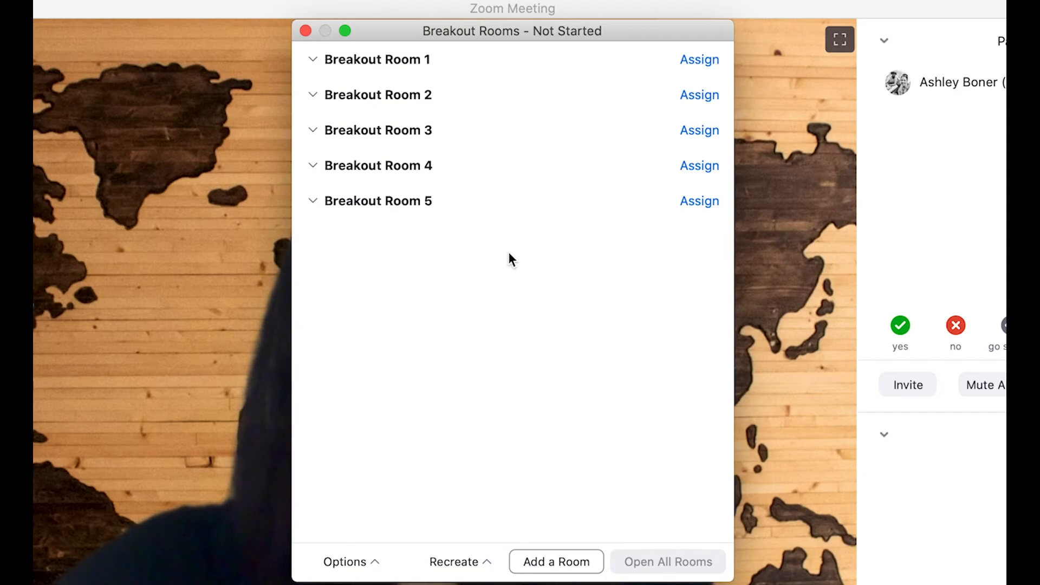
pyautogui.click(699, 61)
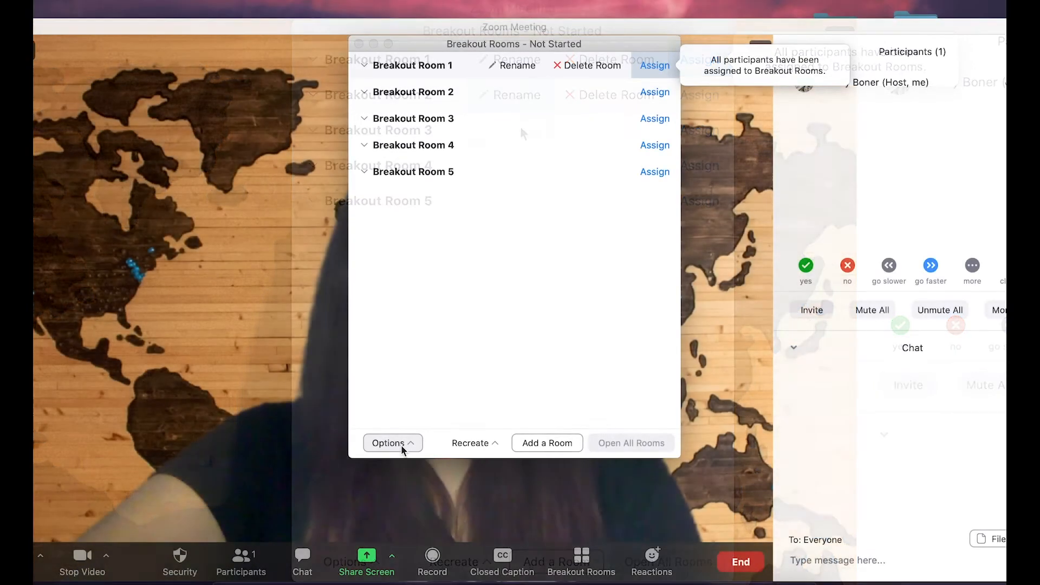
# Set the breakout rooms to close automatically after 10 minutes and turn off the notification when the time is up.
pyautogui.click(401, 445)
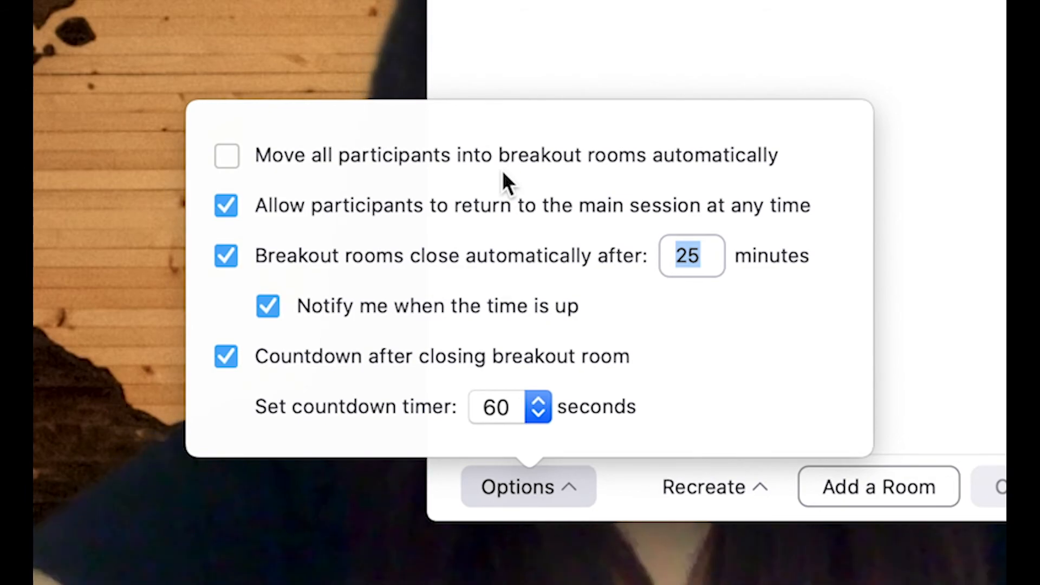
pyautogui.click(225, 158)
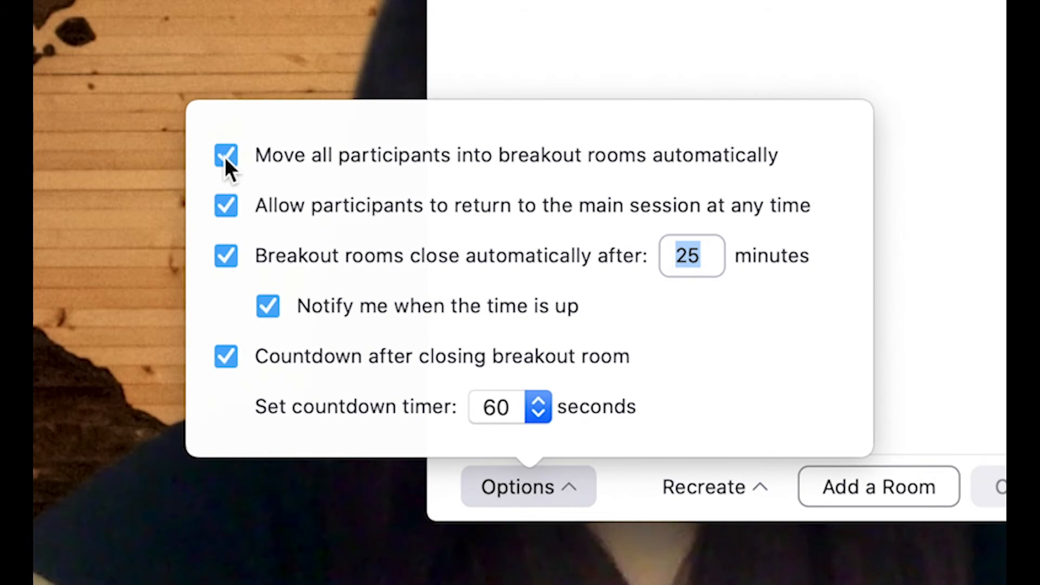
pyautogui.click(224, 157)
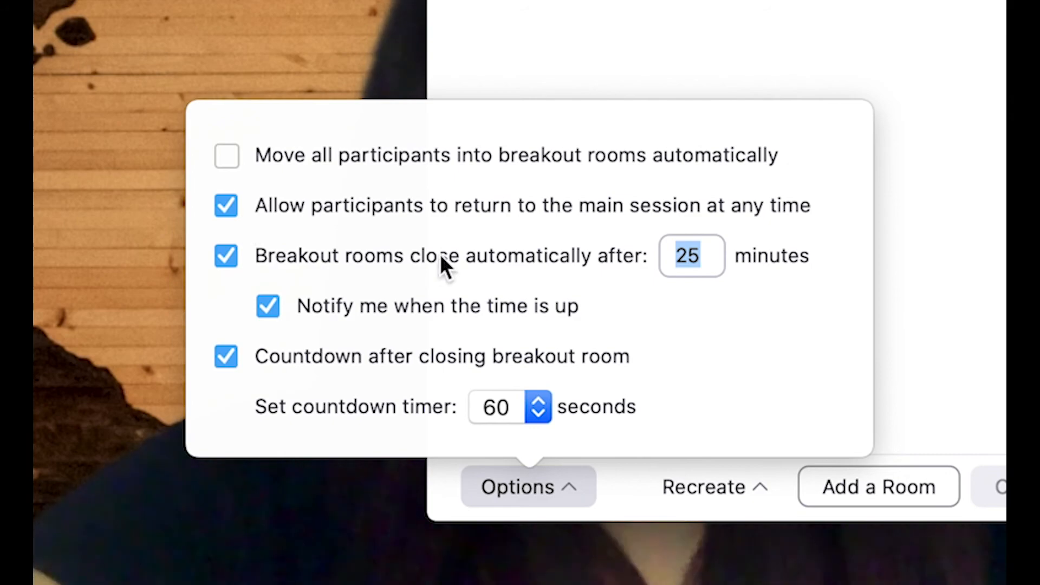
pyautogui.click(701, 255)
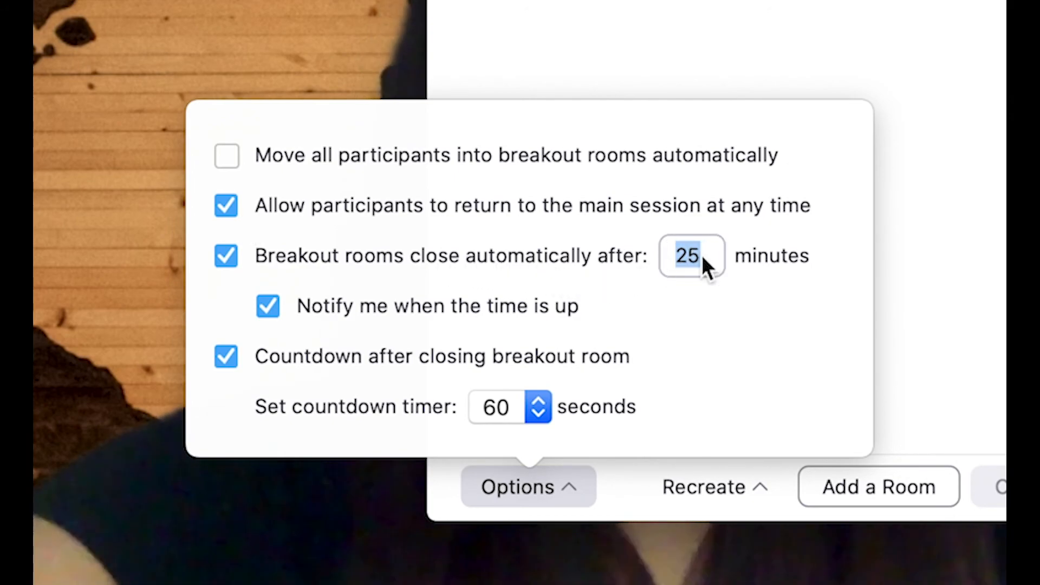
pyautogui.write('10')
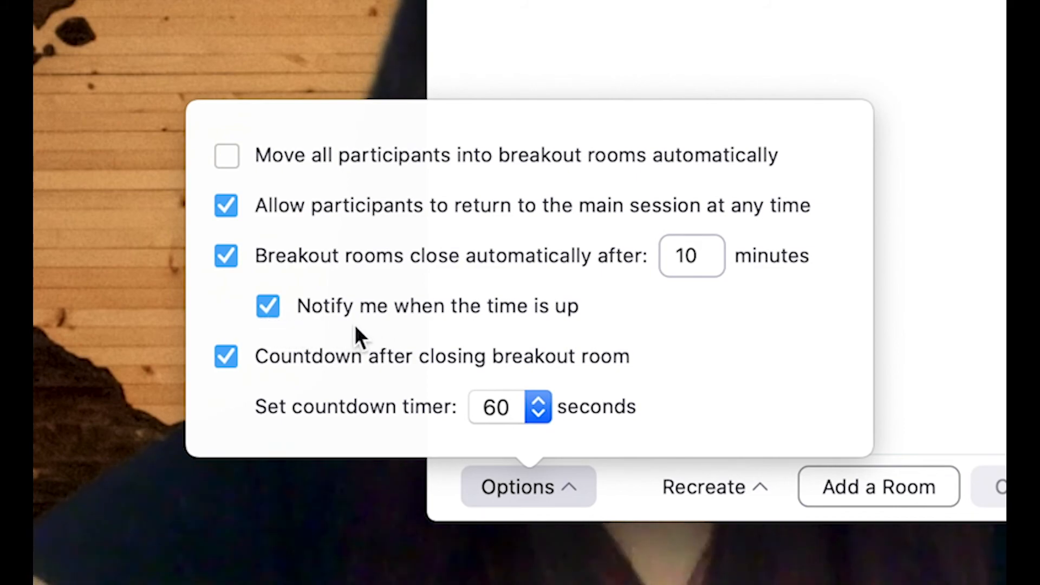
pyautogui.click(268, 307)
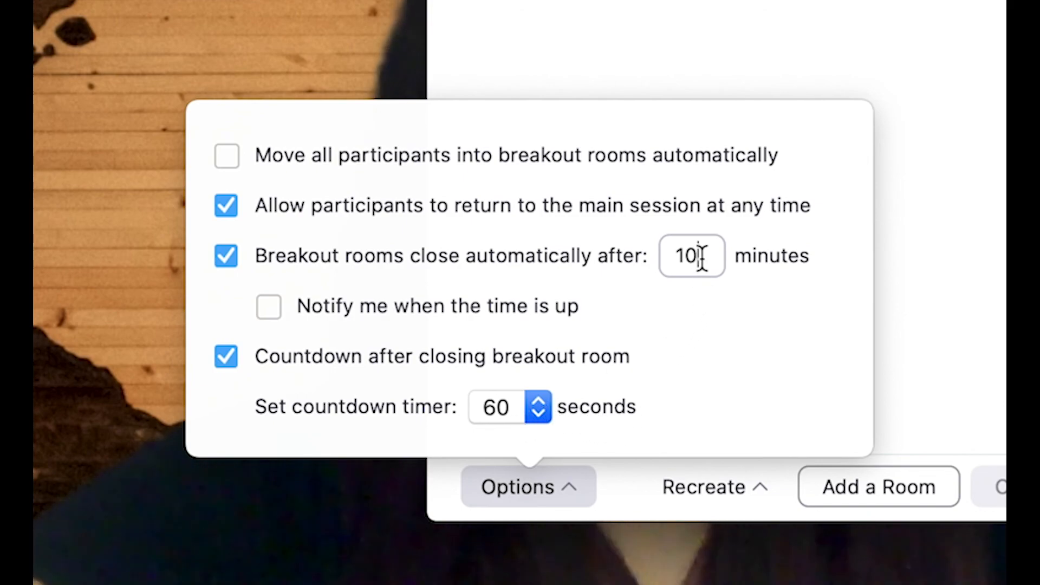
pyautogui.click(547, 486)
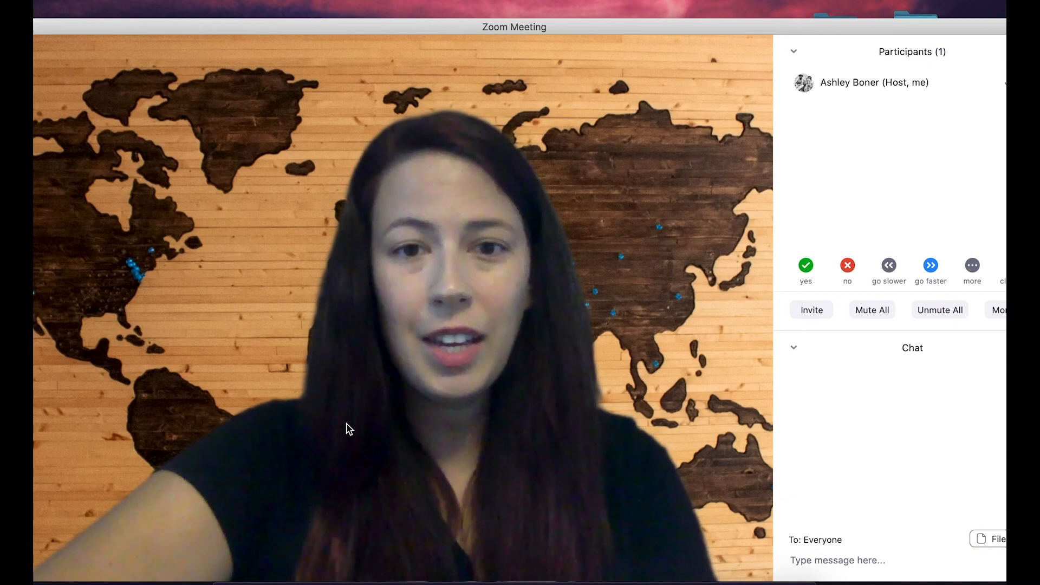
pyautogui.moveTo(529, 487)
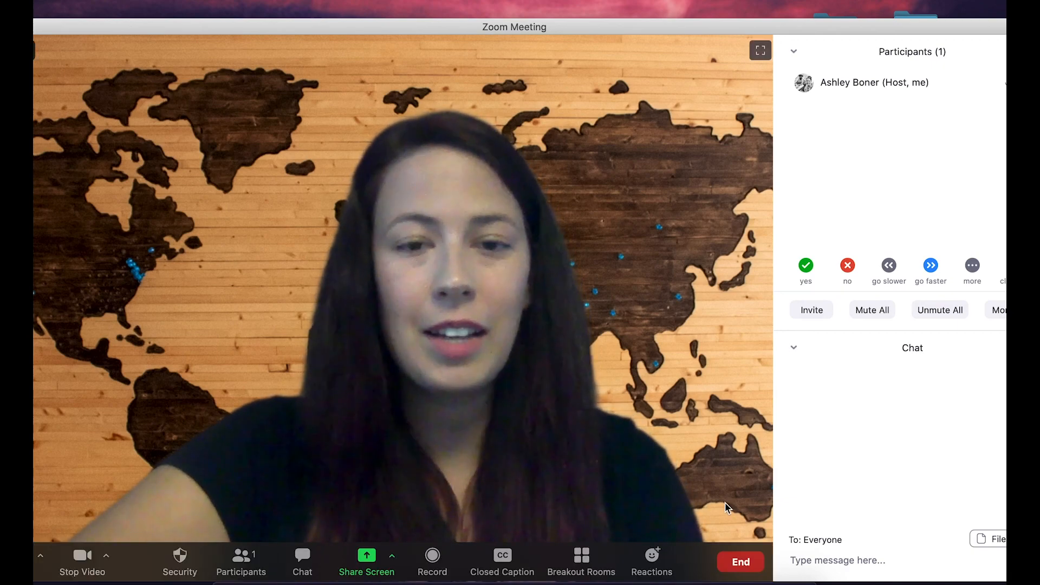